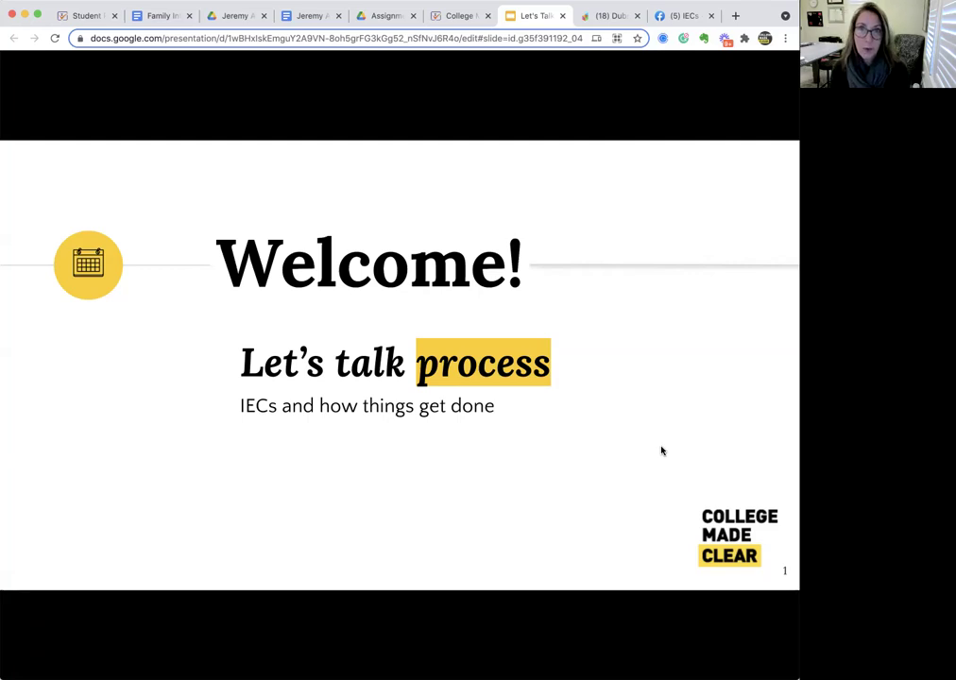
Advance the slideshow to slide 2, the Agenda covering structure, workflow and tools
key("Right")
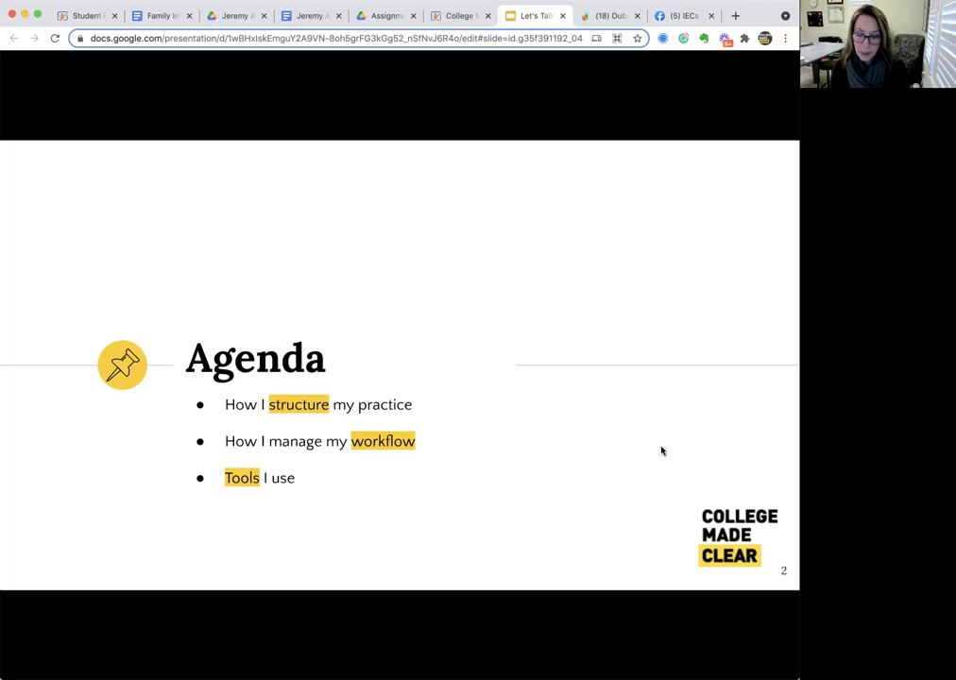
Advance to slide 3, Structure, listing Hourly, Customized and Comprehensive
key("Right")
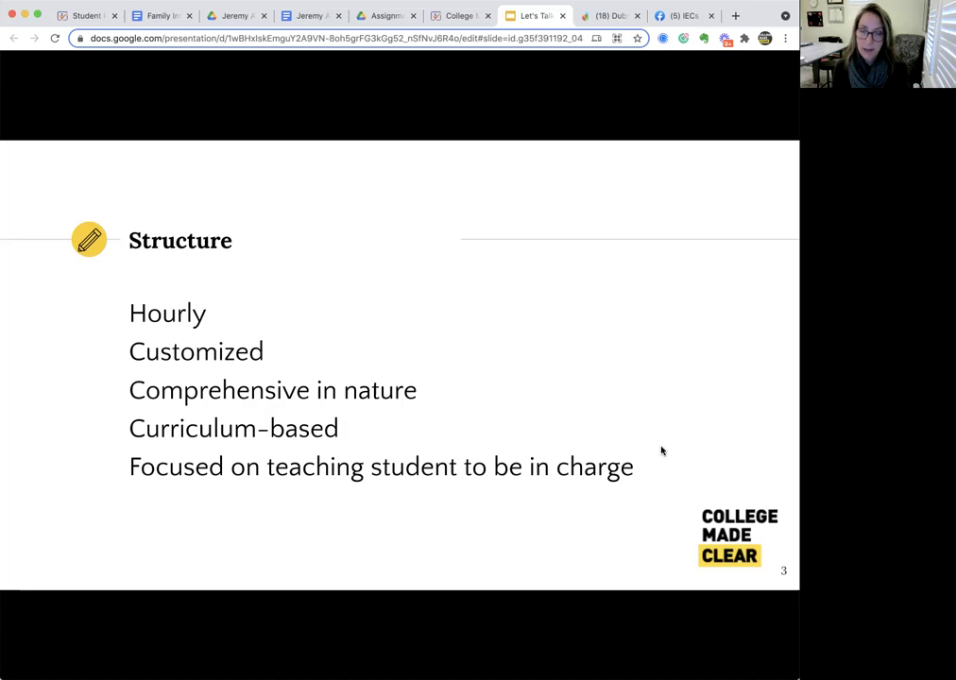
Advance to slide 4, Workflow, covering the before and during application stages
key("Right")
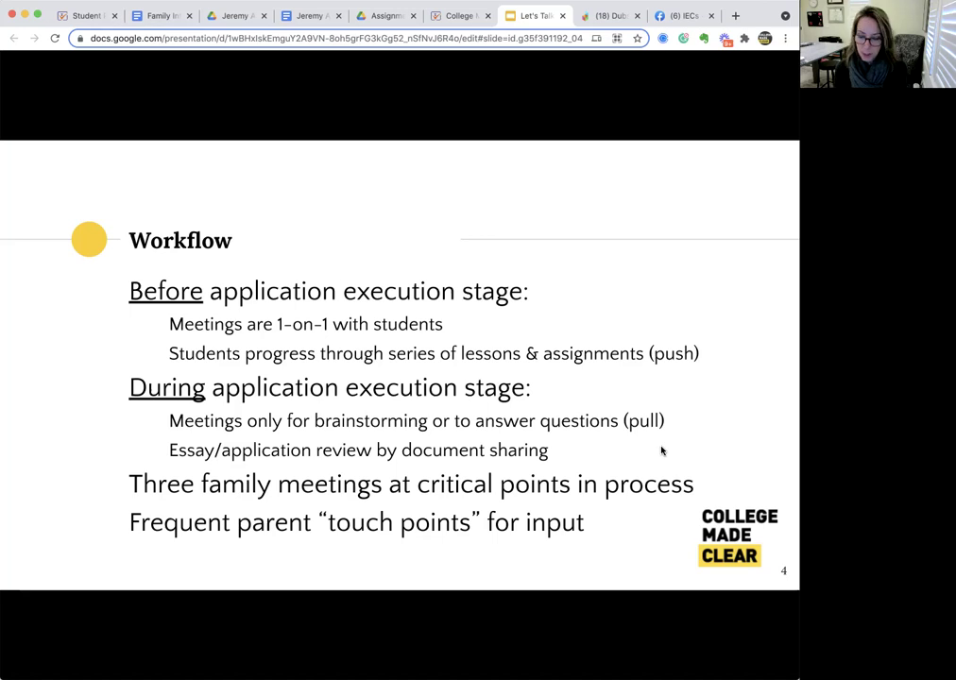
Advance to slide 5, Tools, contrasting College Planner Pro and Dubsado uses
key("Right")
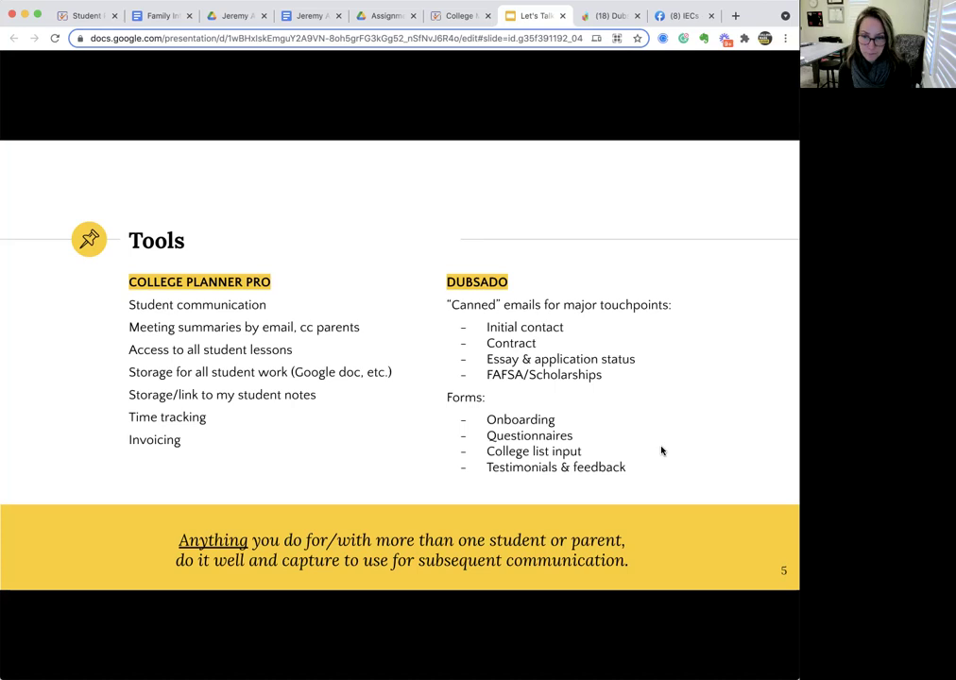
left_click(87, 15)
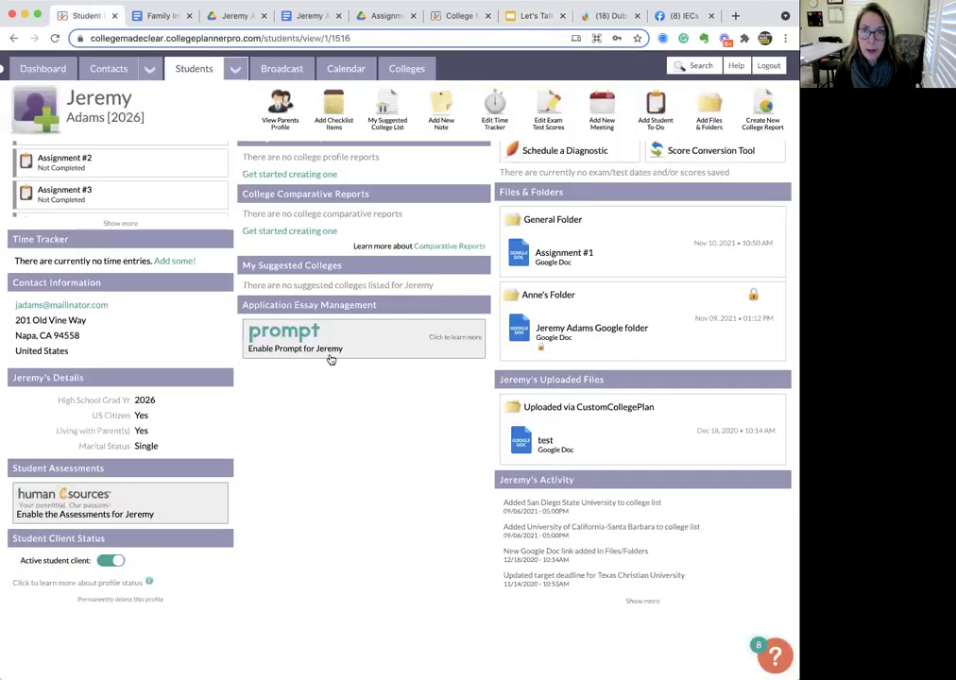
scroll(343, 398, "up", 3)
scroll(343, 398, "up", 3)
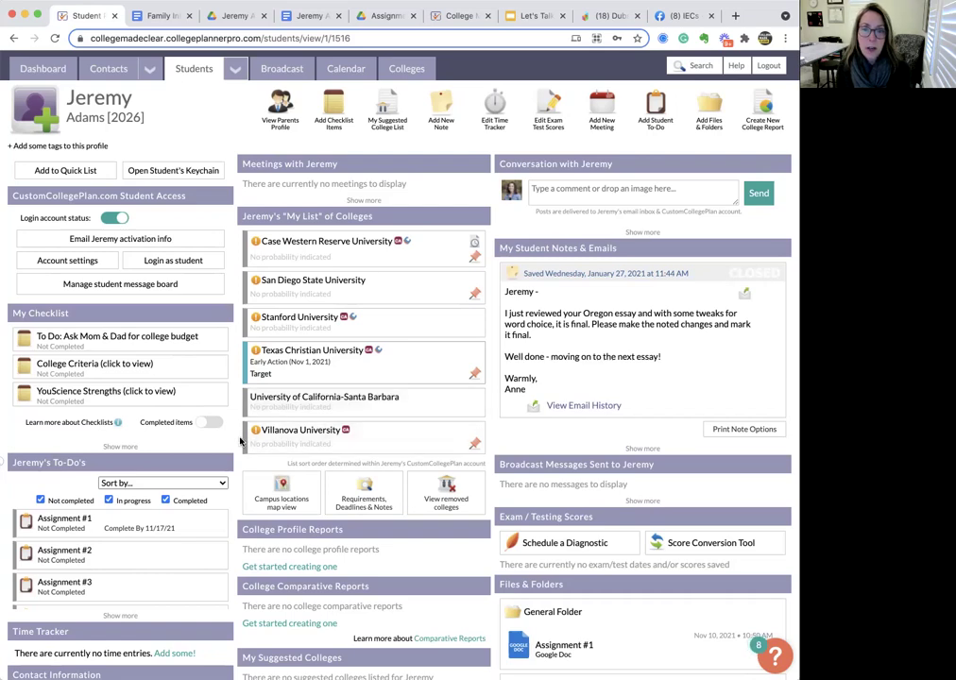
scroll(234, 442, "down", 5)
scroll(233, 442, "down", 1)
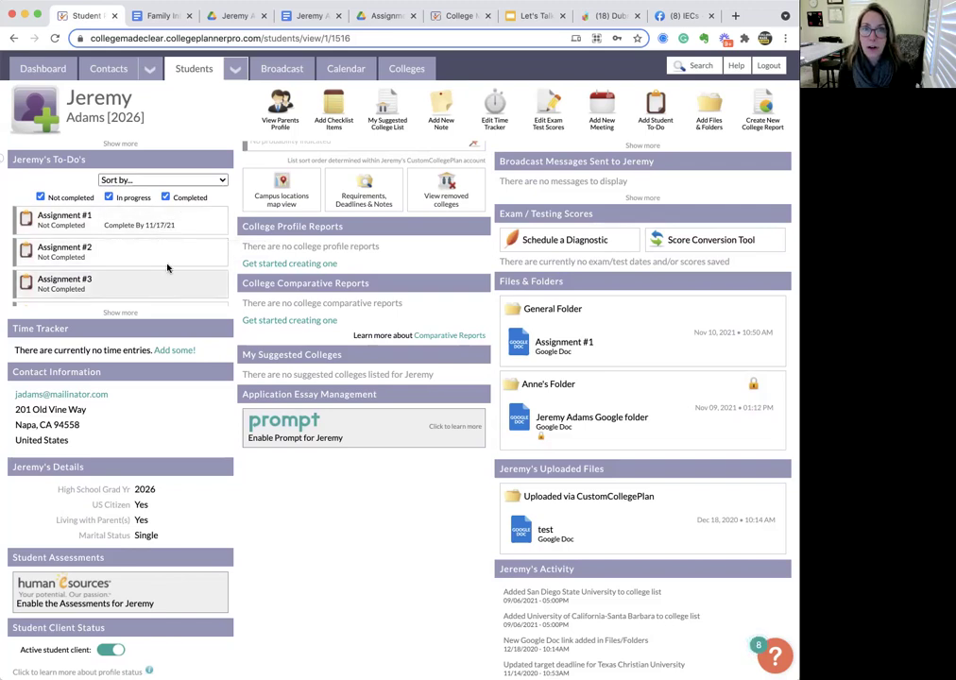
Hide completed and in-progress to-dos, then open Assignment #1, due 11/17/21
left_click(165, 198)
left_click(109, 180)
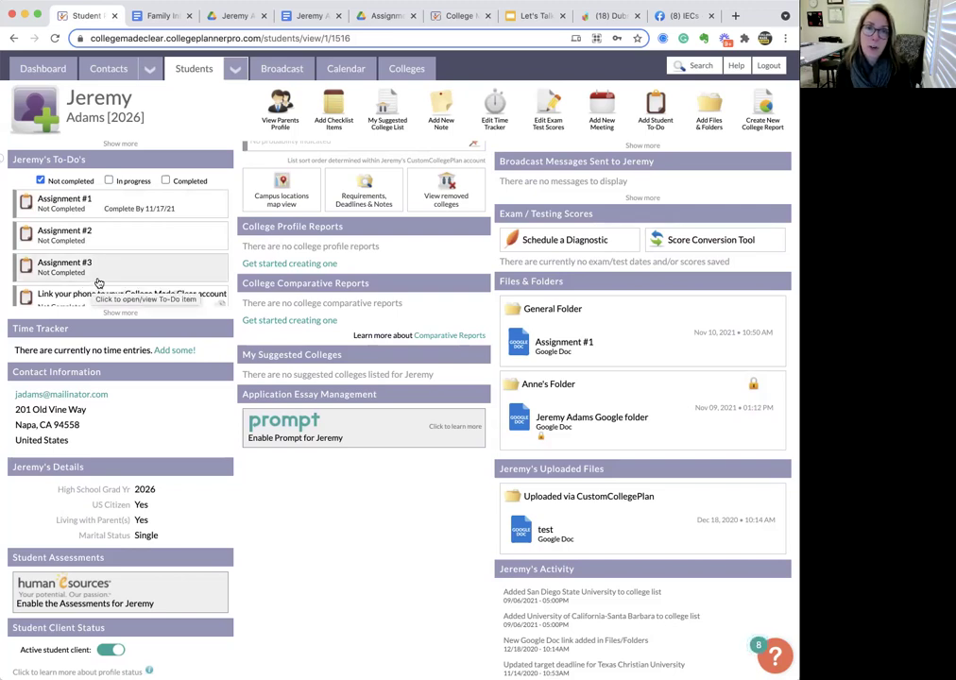
left_click(97, 204)
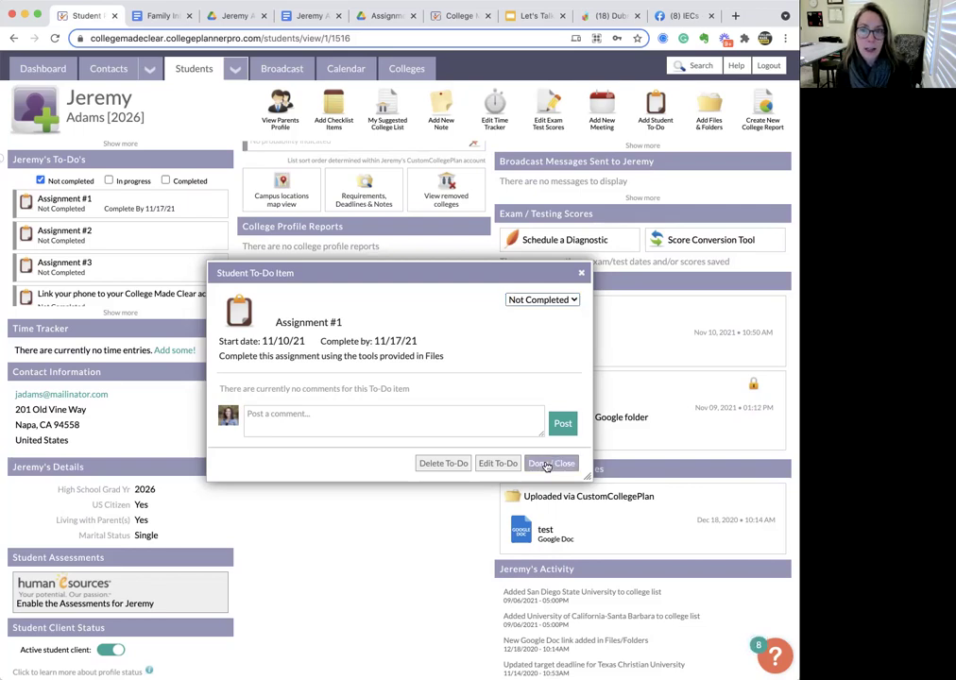
Close the Assignment #1 to-do details and its Make a copy page
left_click(546, 464)
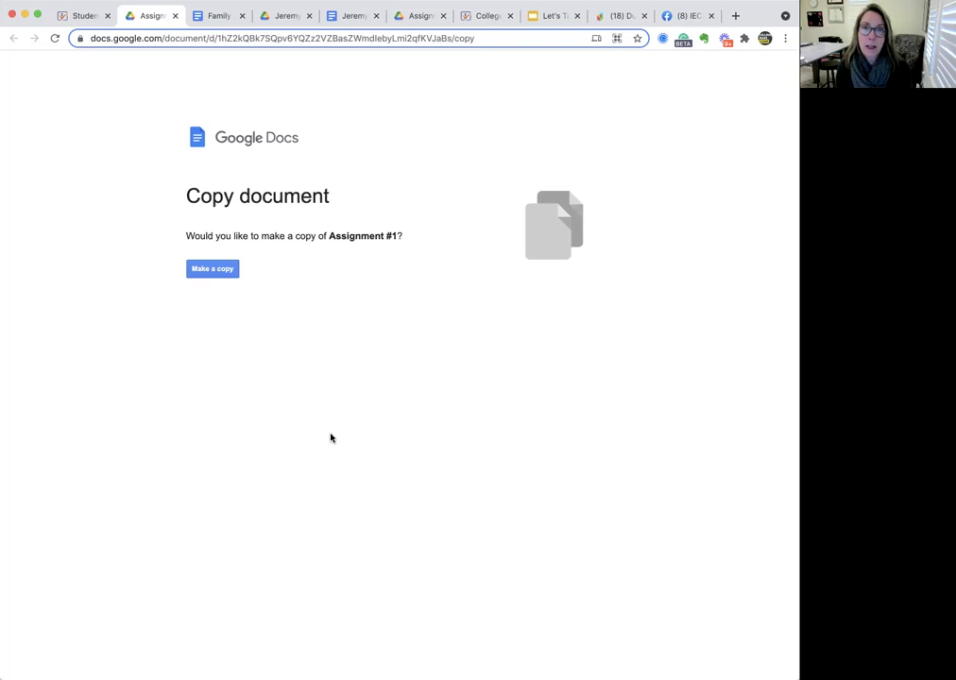
left_click(175, 16)
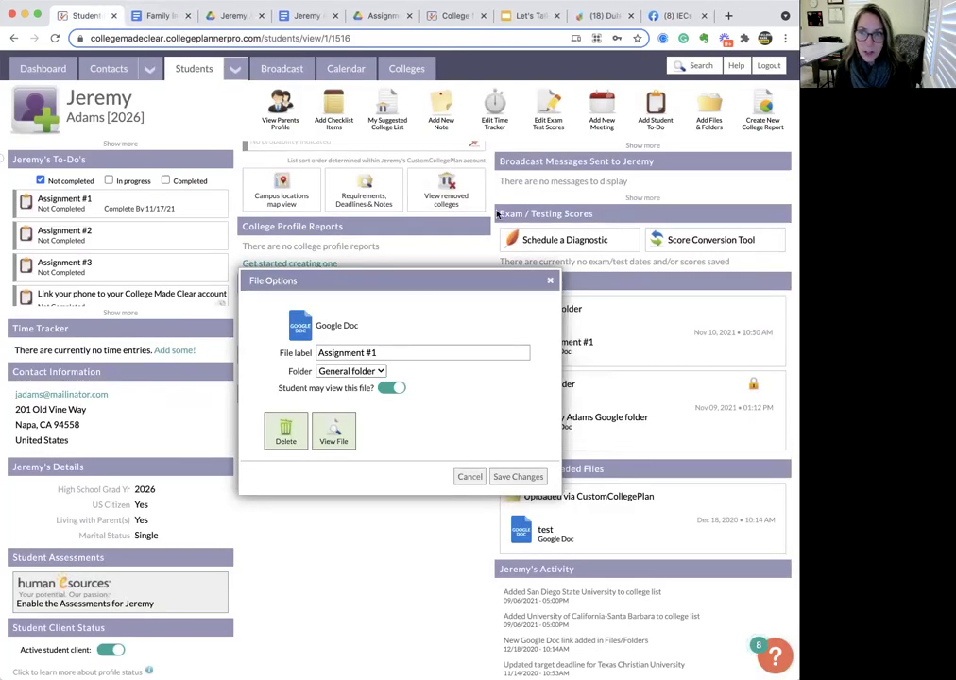
Close the Assignment #1 file options and open the student's Google folder link options
left_click(550, 283)
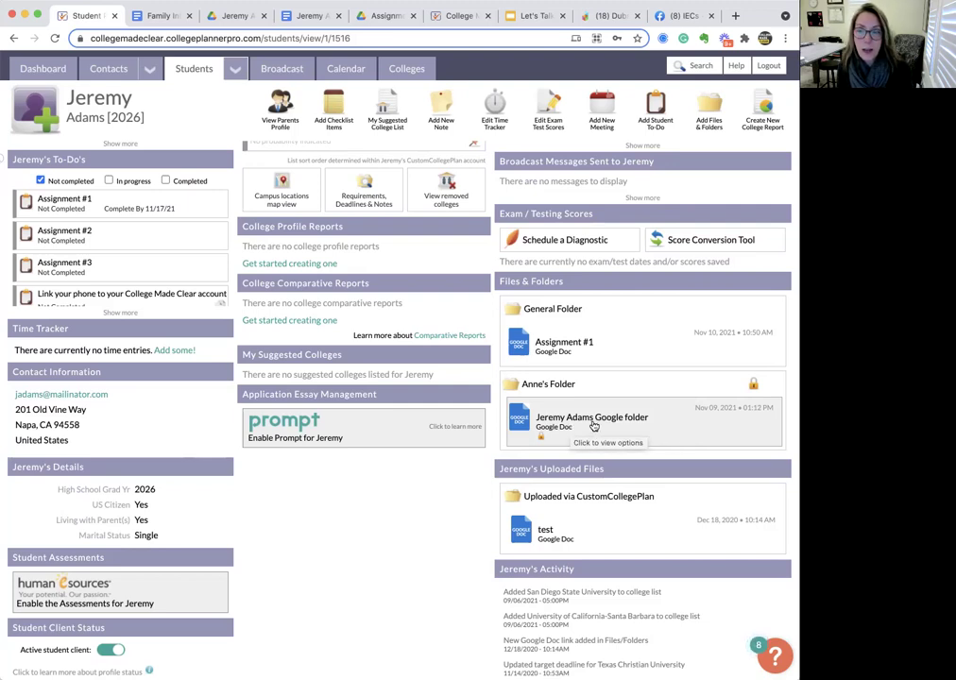
left_click(593, 426)
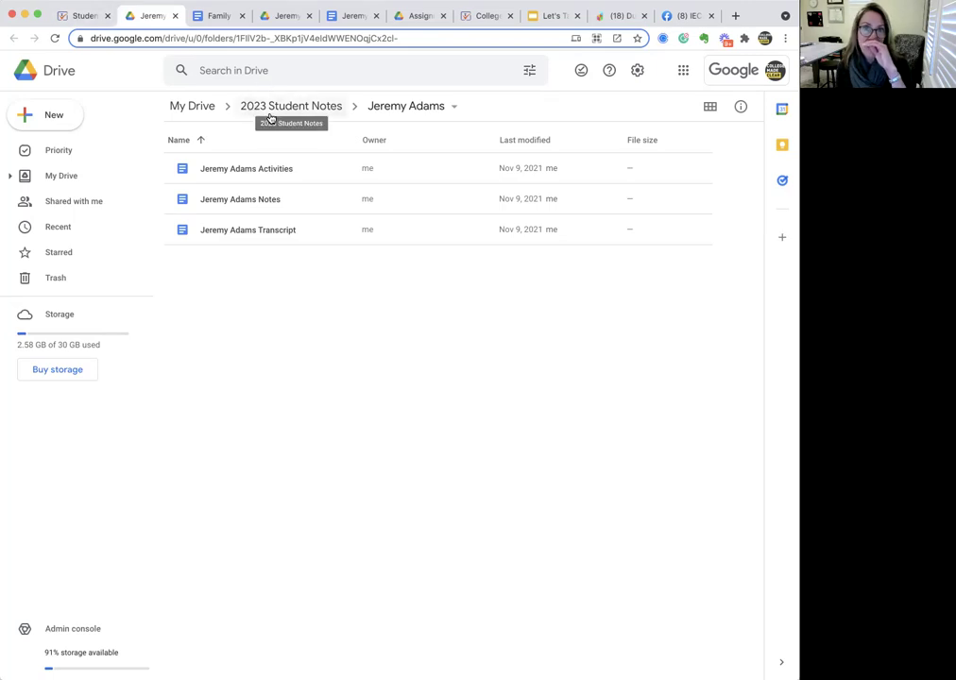
Return to the student profile, discard the folder link options, and scroll up to the checklist
left_click(76, 15)
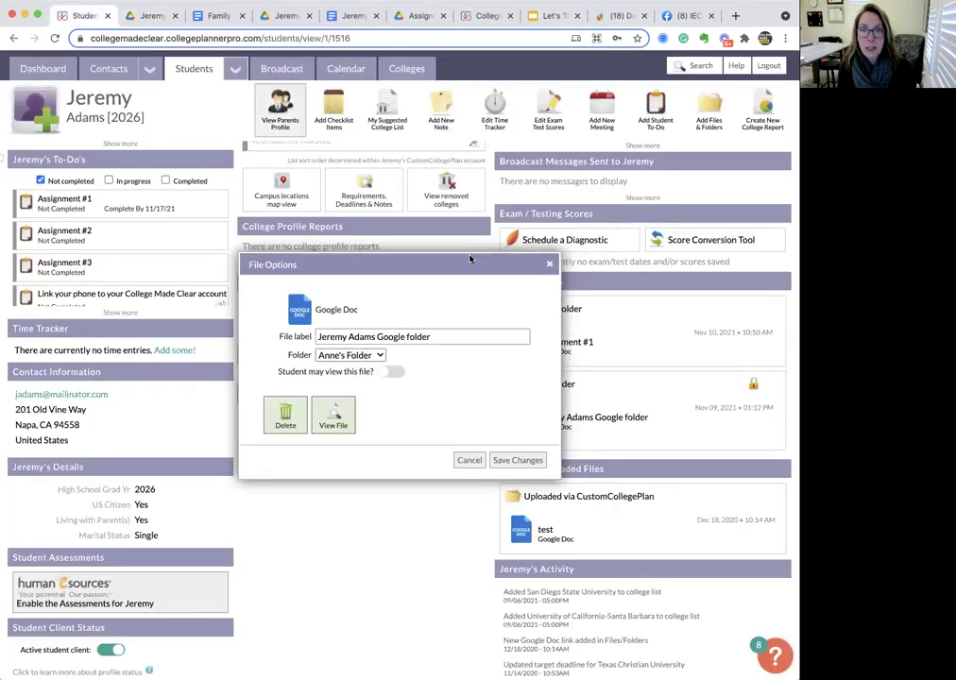
left_click(471, 461)
scroll(406, 487, "up", 5)
scroll(407, 486, "up", 1)
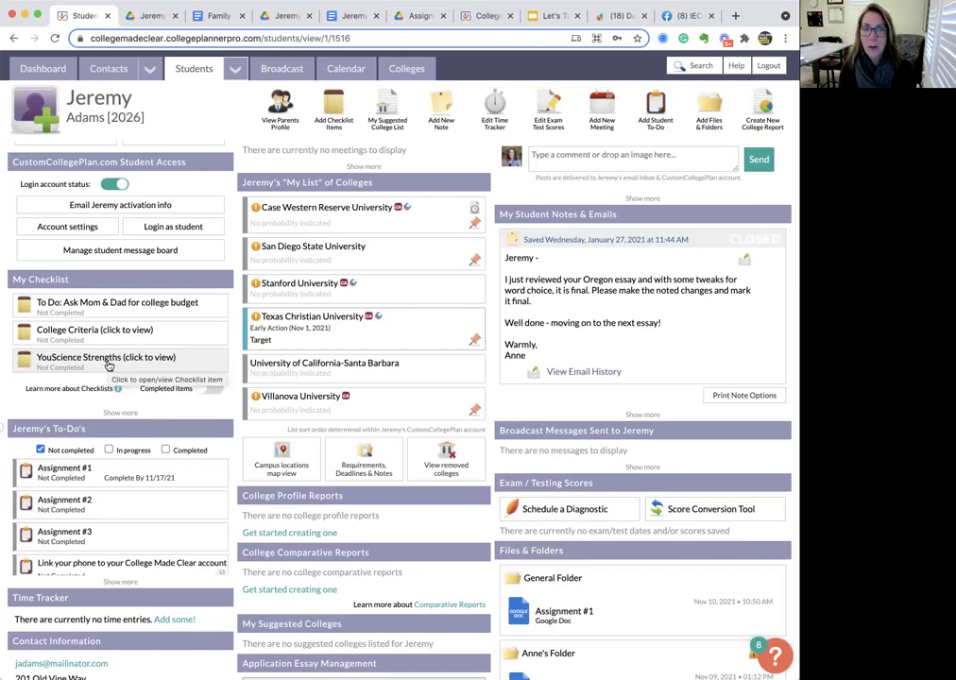
Open YouScience Strengths, select its notes text, and save and close the item
left_click(109, 362)
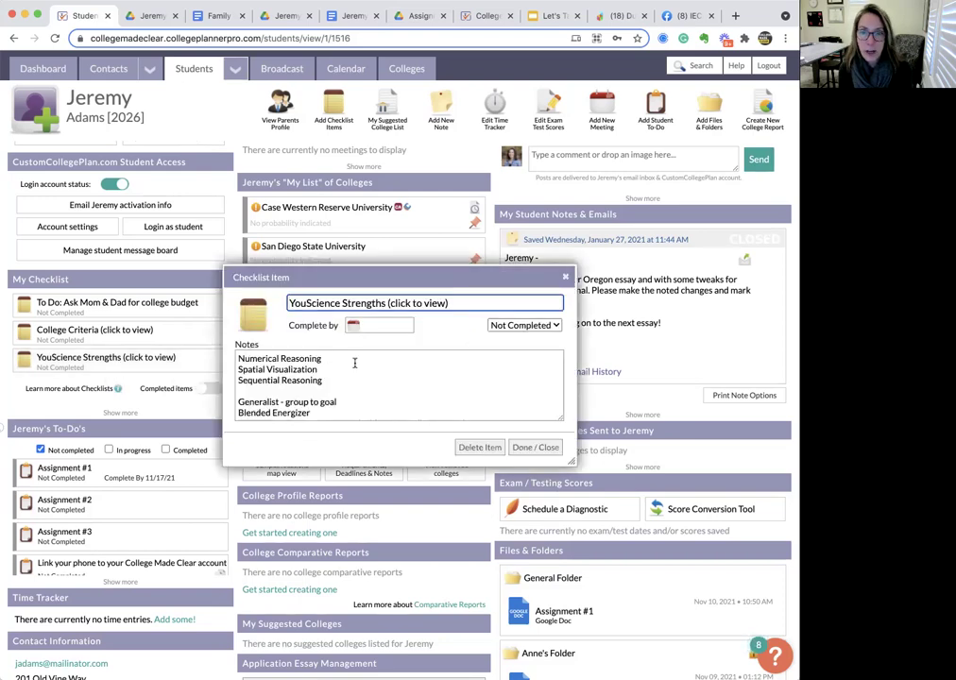
left_click_drag(240, 358, 358, 428)
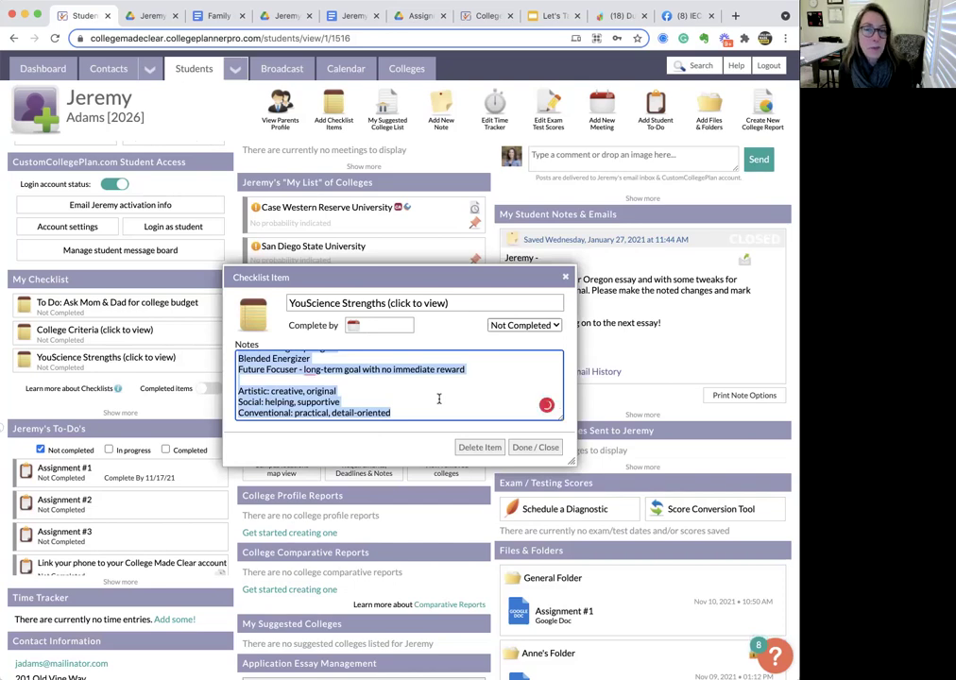
left_click(529, 448)
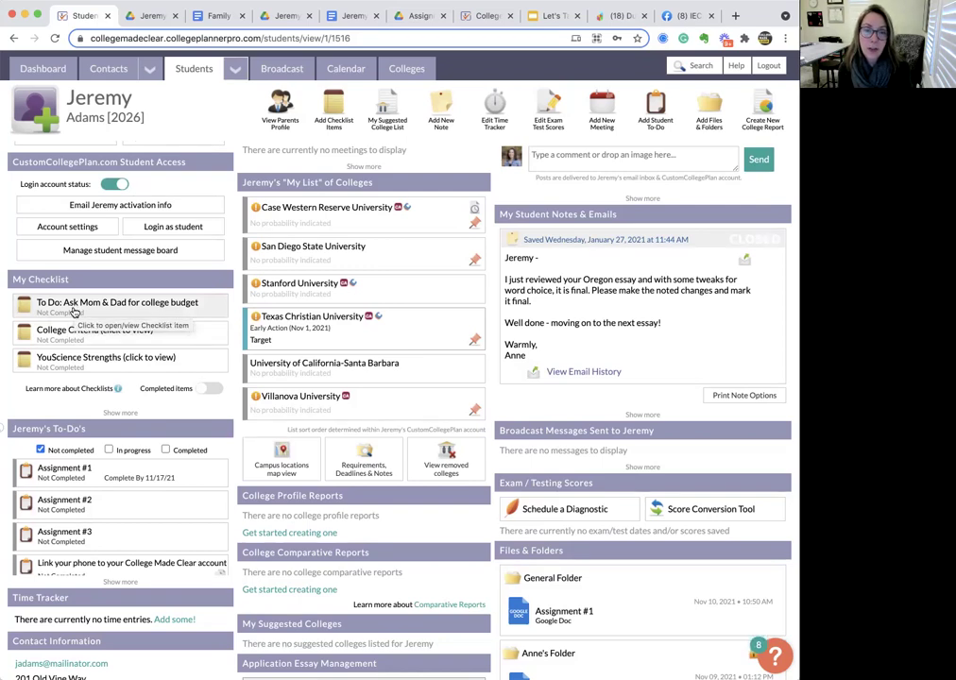
mouse_move(74, 313)
left_mouse_down()
mouse_move(86, 340)
mouse_move(87, 307)
left_mouse_up()
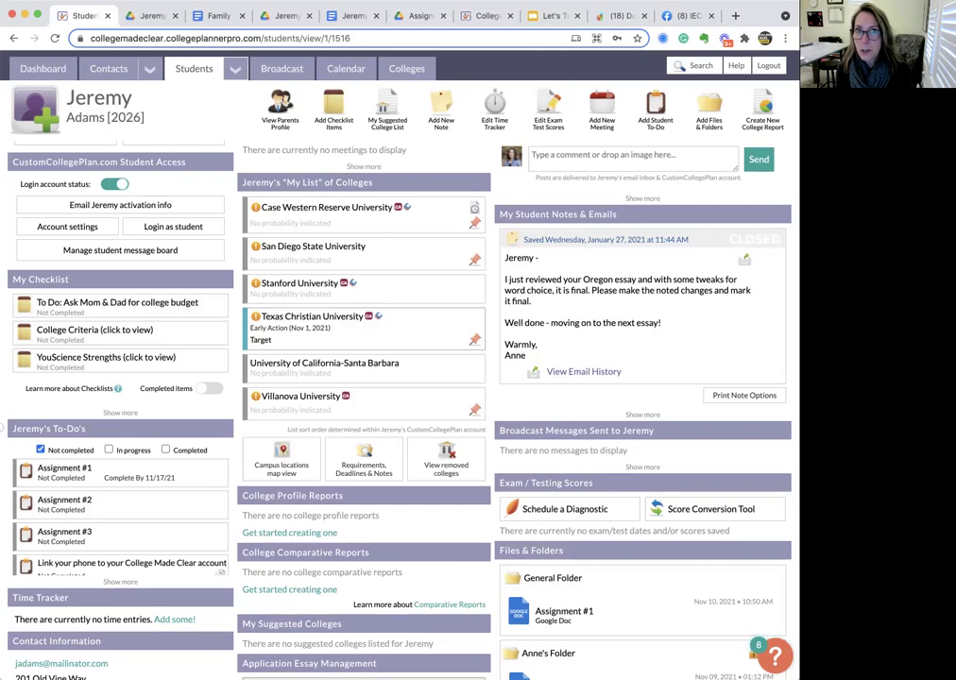
scroll(397, 378, "up", 1)
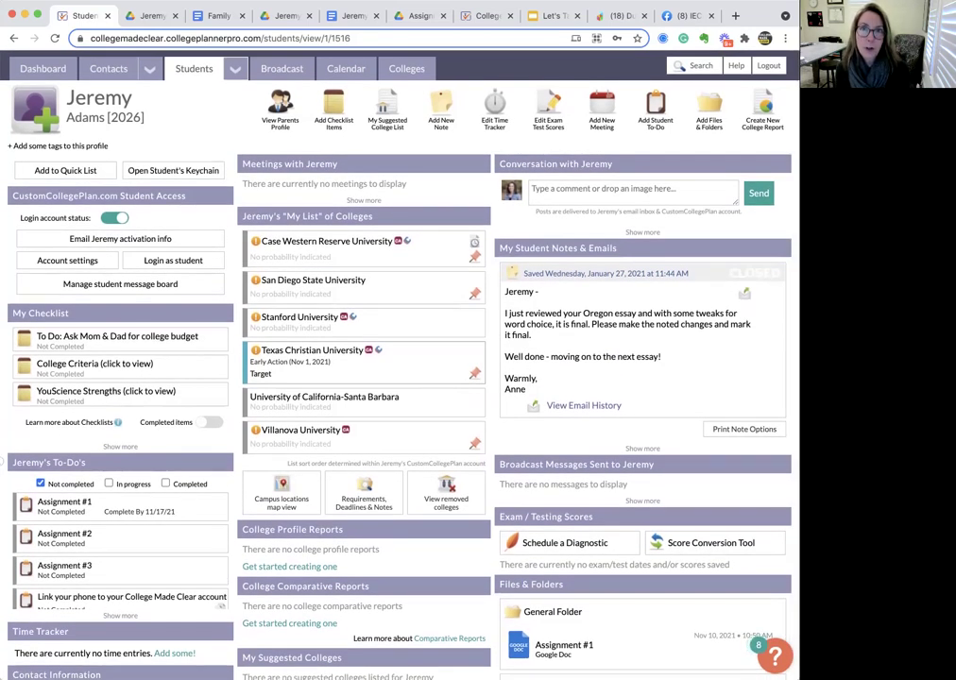
Switch to Dubsado and expand Templates in the dashboard sidebar
left_click(628, 13)
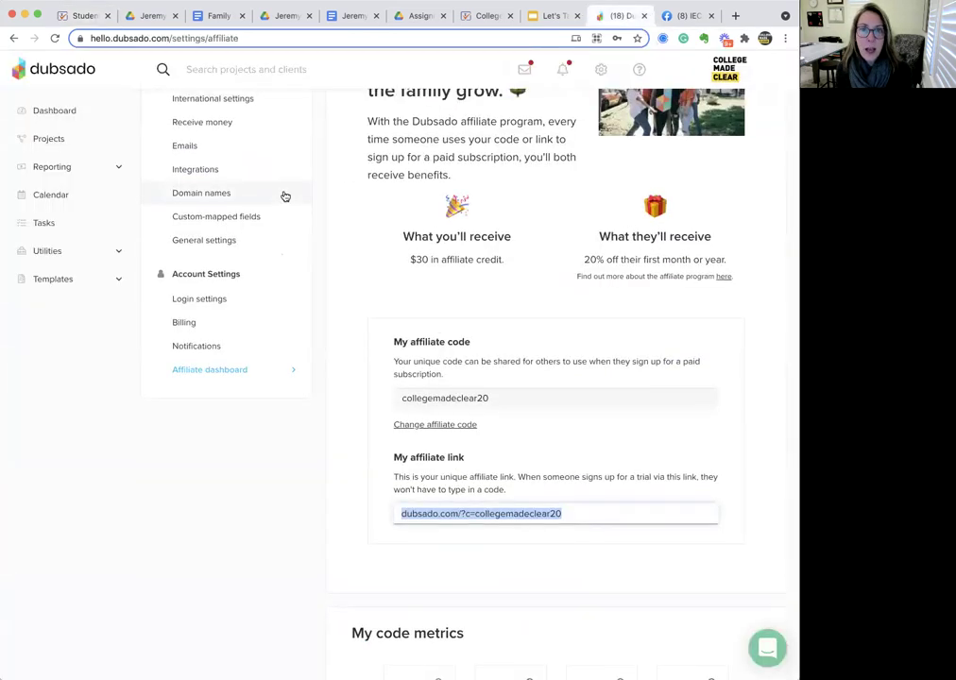
scroll(286, 196, "up", 2)
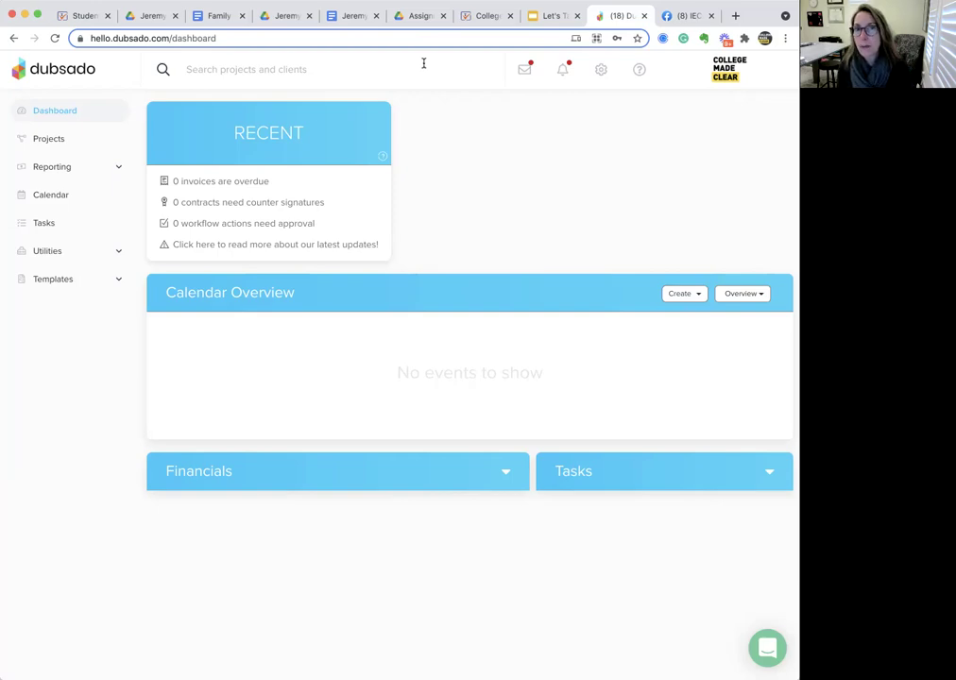
left_click(119, 282)
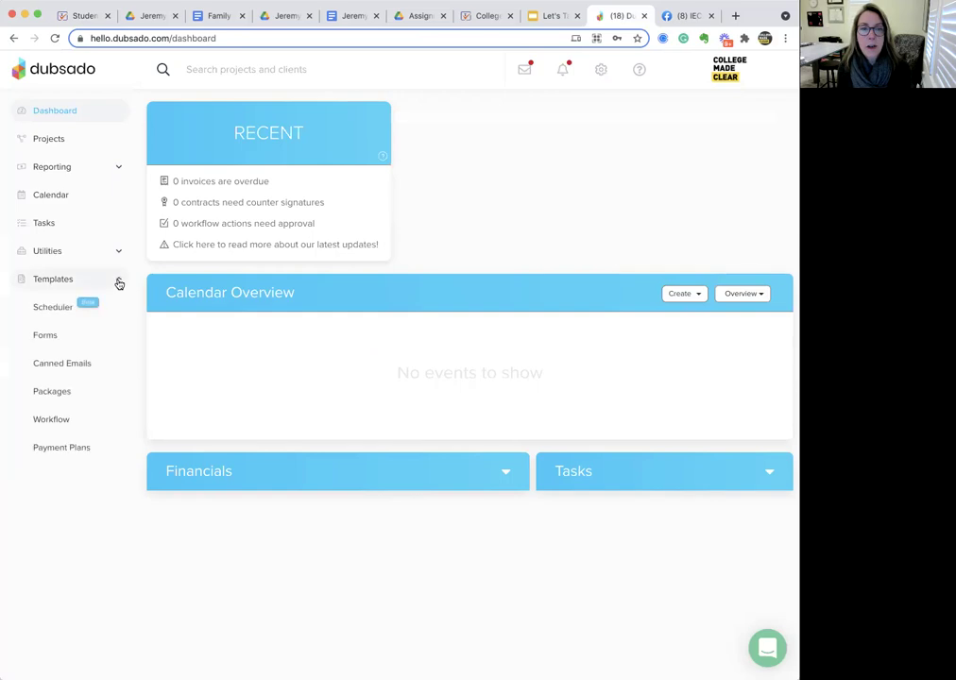
Open Templates > Canned Emails and scroll through the parent and student email templates
left_click(72, 363)
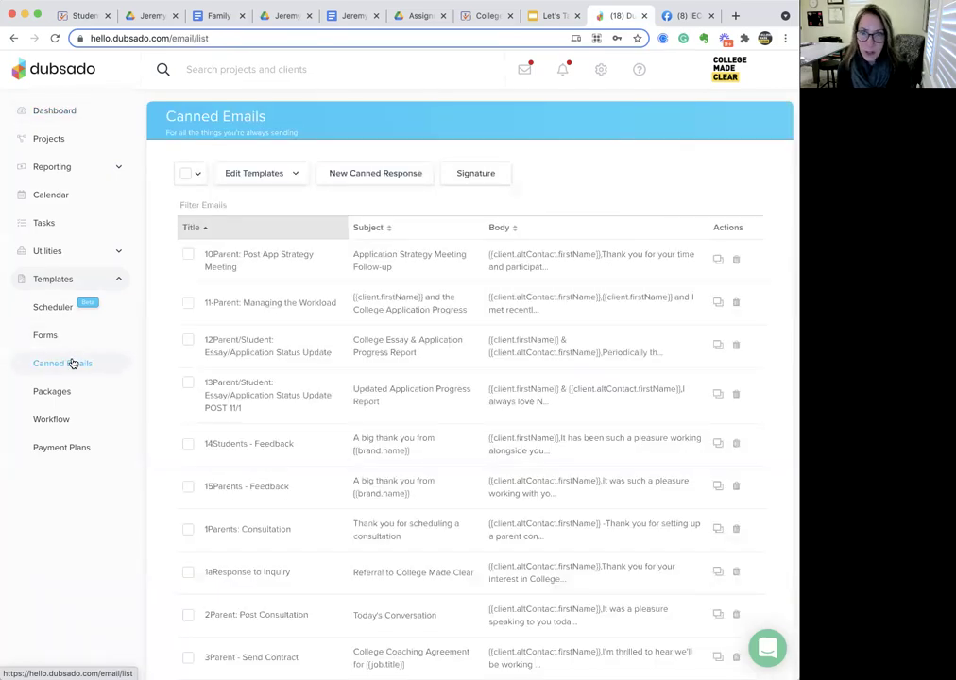
scroll(399, 439, "down", 3)
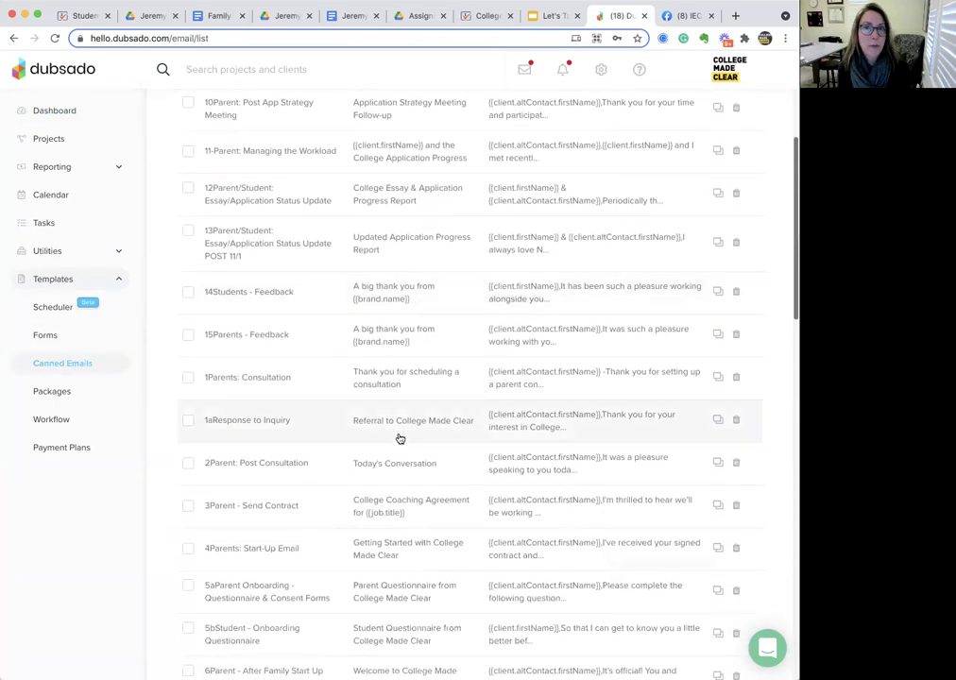
scroll(400, 438, "down", 5)
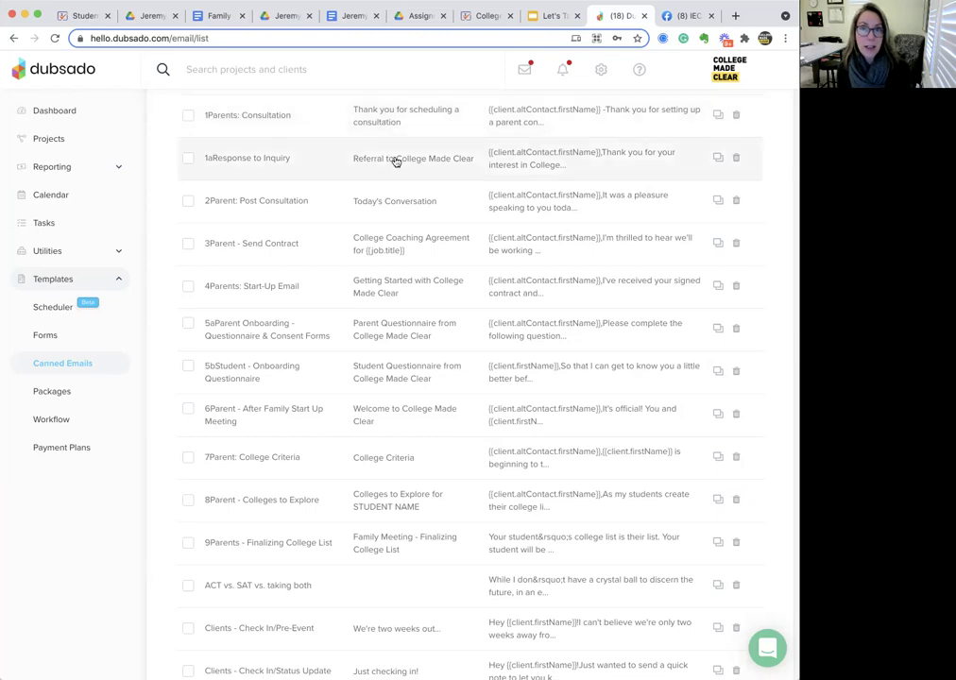
Scroll further down the canned email template list
scroll(396, 161, "down", 2)
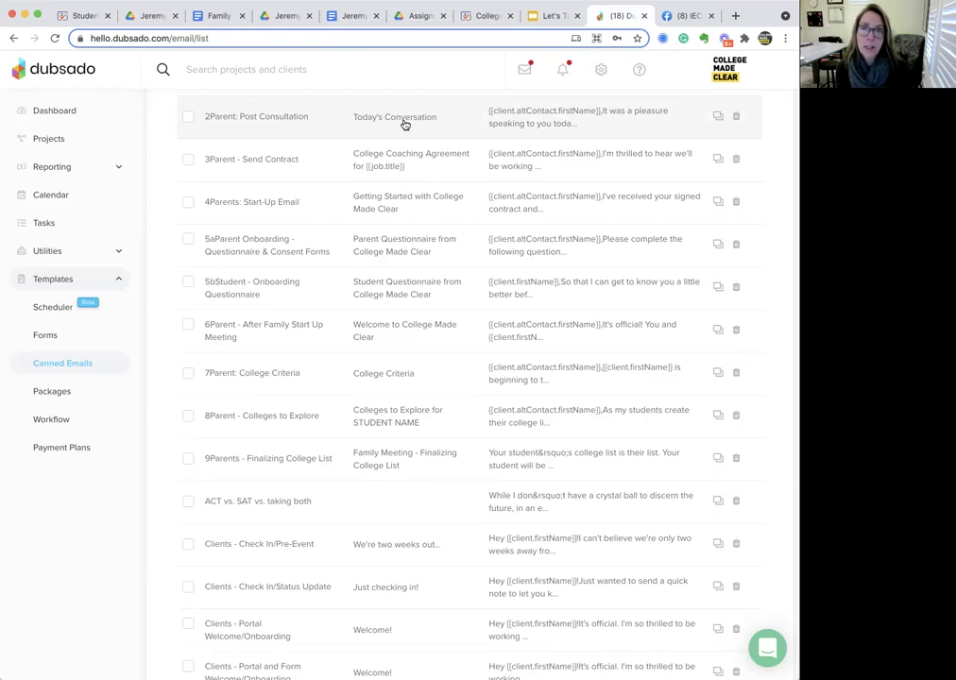
scroll(405, 124, "down", 1)
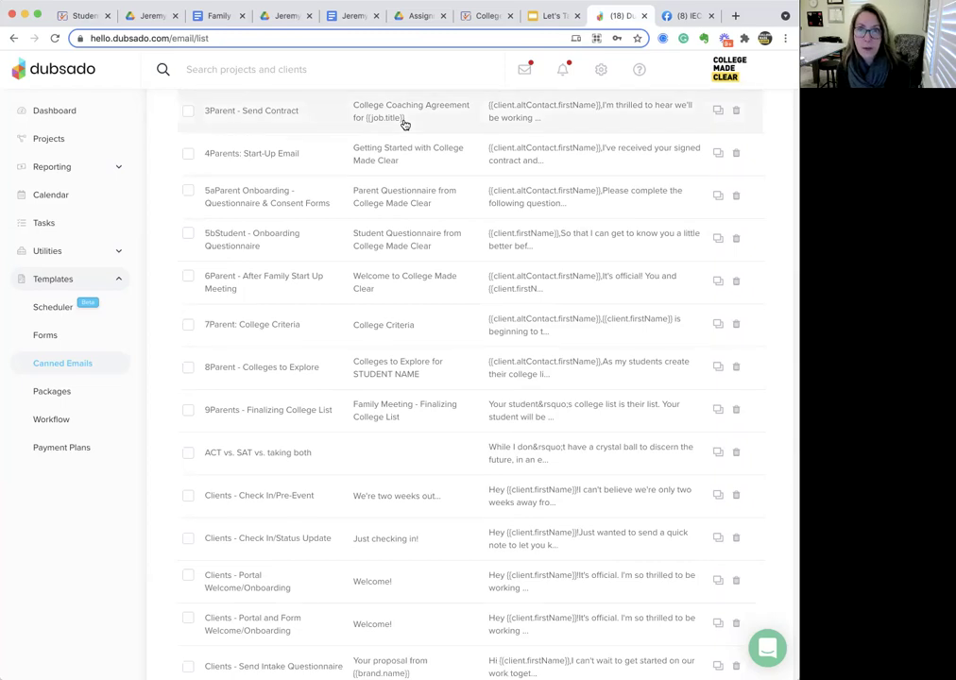
scroll(405, 124, "down", 1)
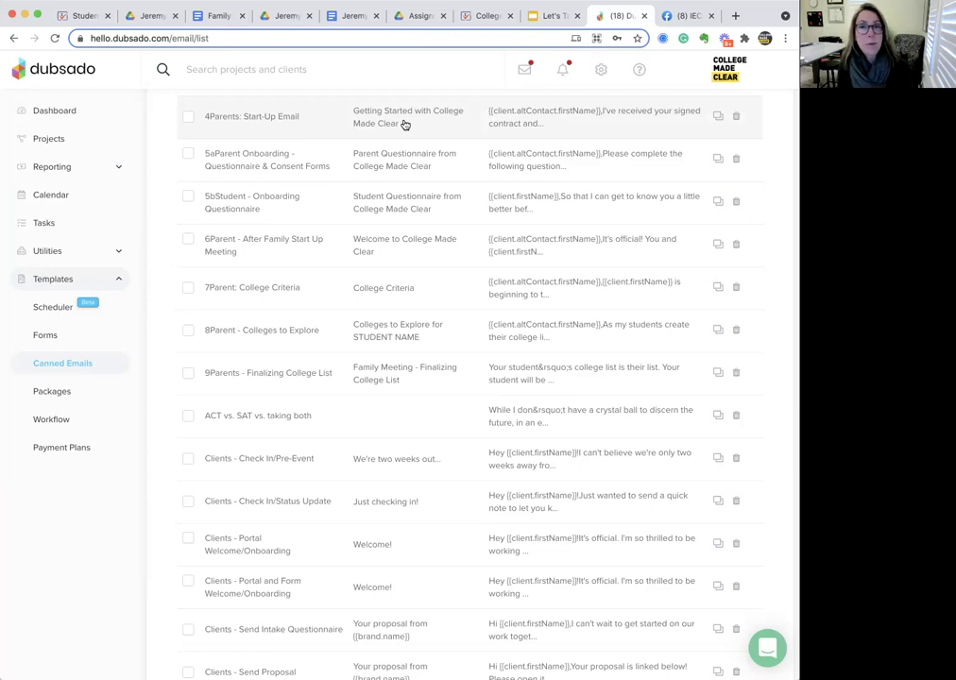
Open the Forms templates and scroll to Family Information Form in the Questionnaires column
left_click(45, 337)
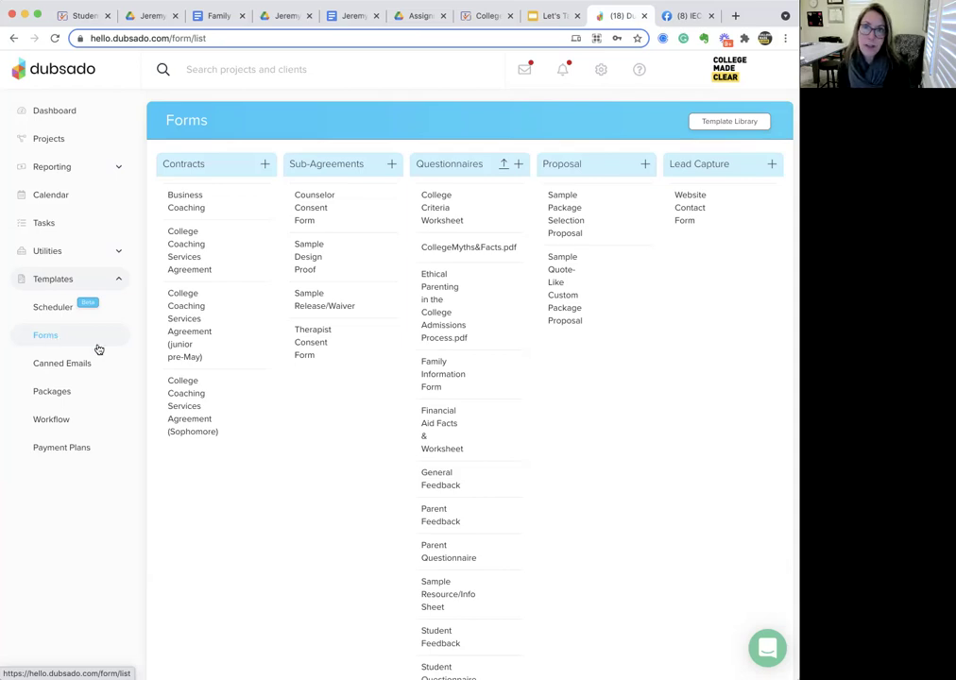
scroll(528, 384, "down", 1)
scroll(531, 394, "down", 1)
mouse_move(448, 324)
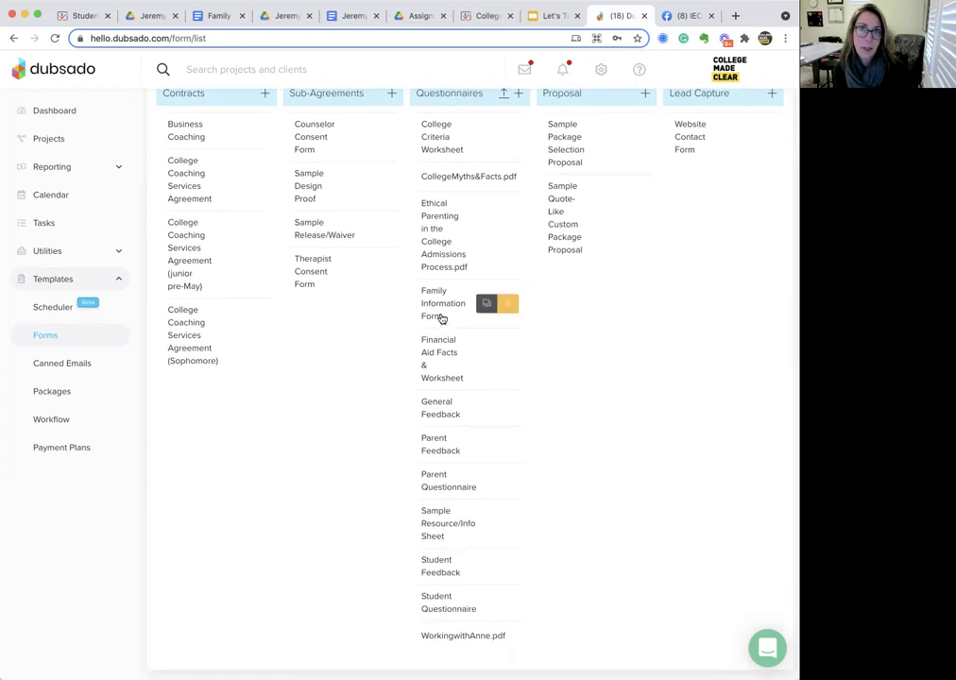
Open the Family Information Form in the editor and scroll down through its sections
left_click(442, 318)
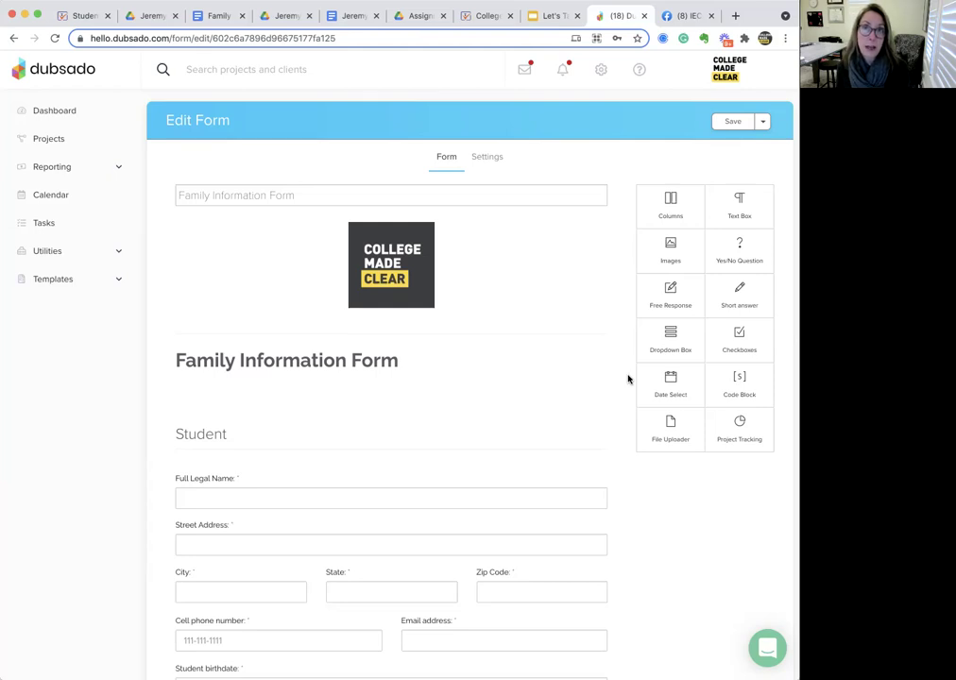
scroll(628, 379, "down", 5)
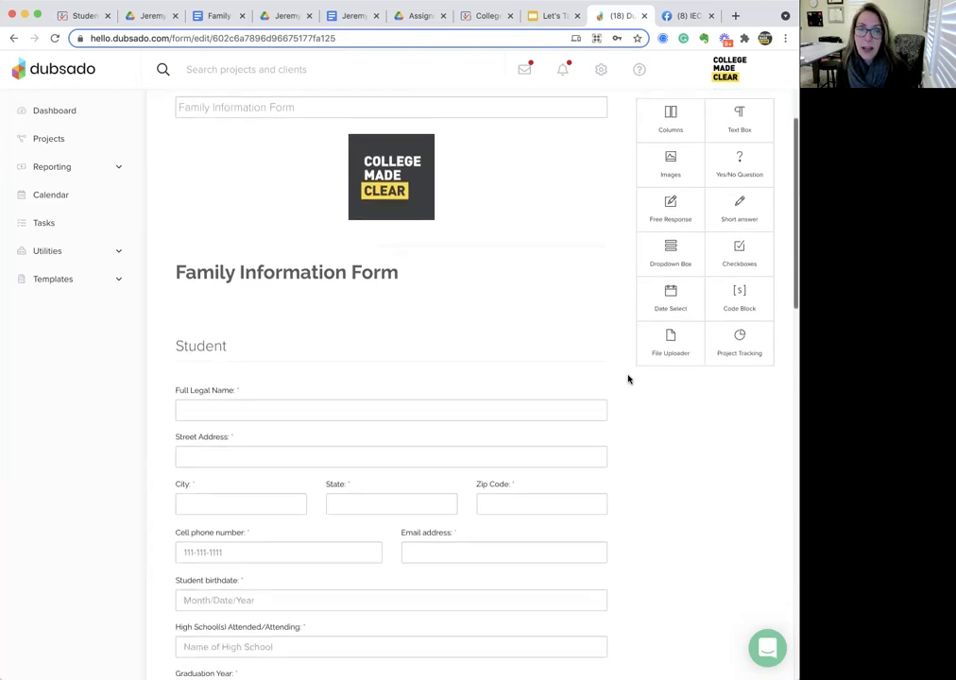
scroll(628, 379, "down", 3)
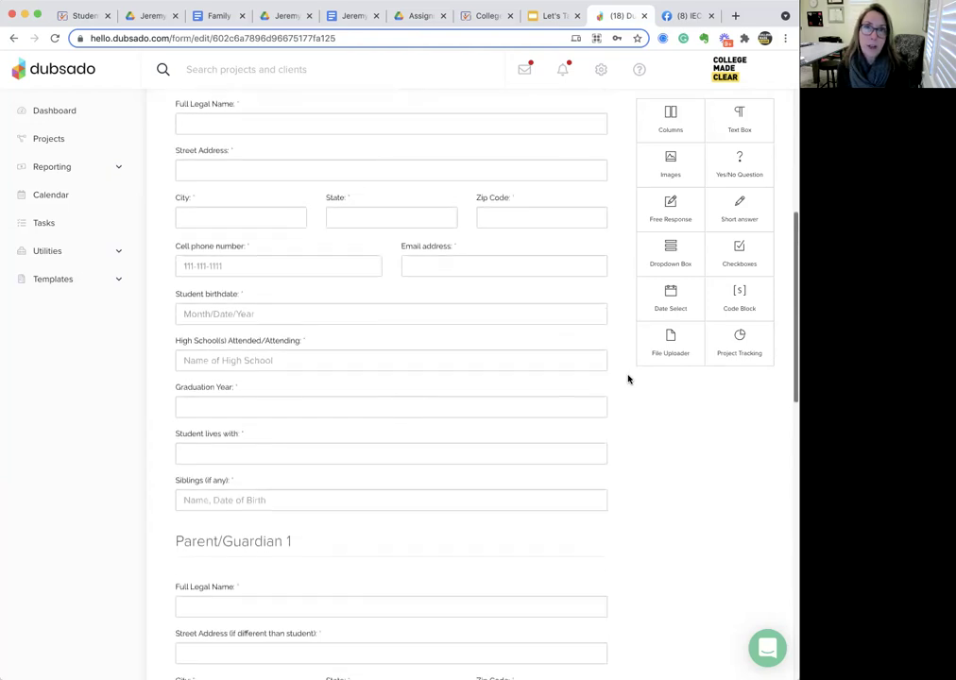
scroll(628, 379, "down", 8)
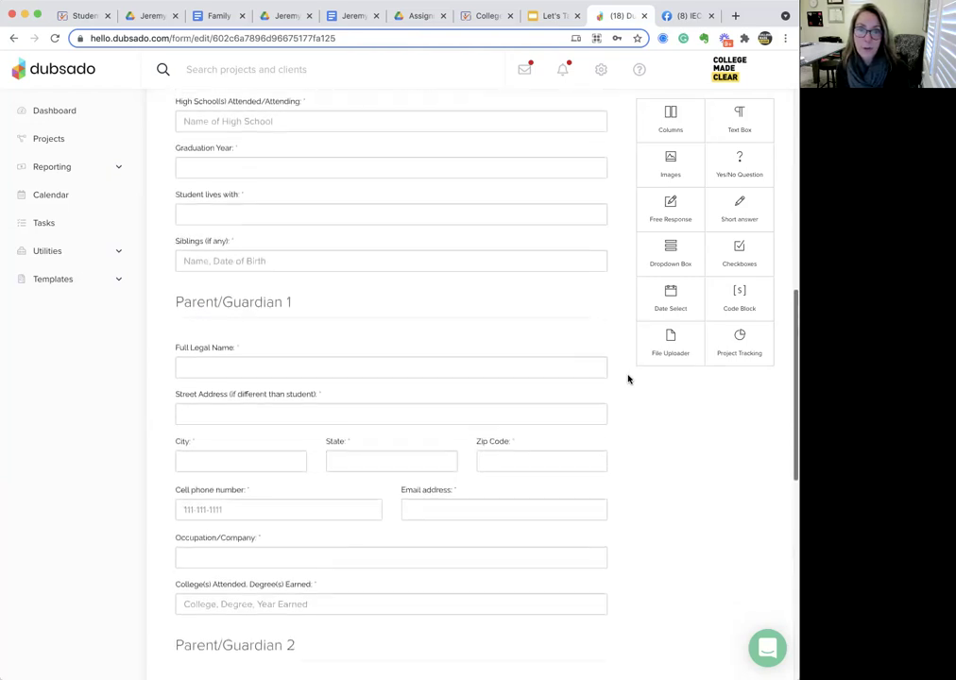
scroll(629, 379, "down", 5)
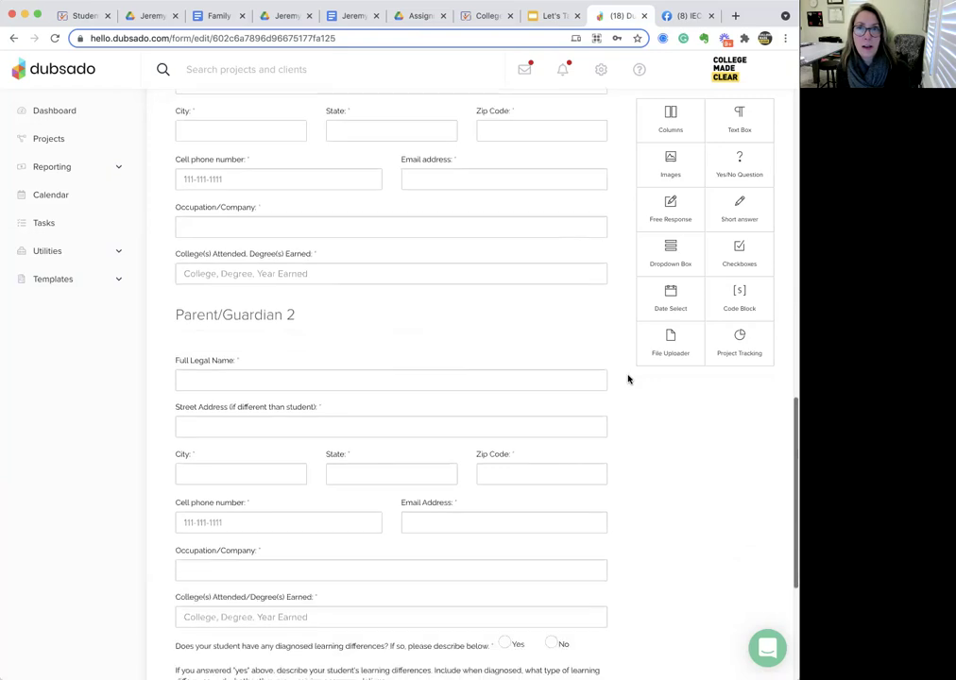
scroll(629, 378, "down", 2)
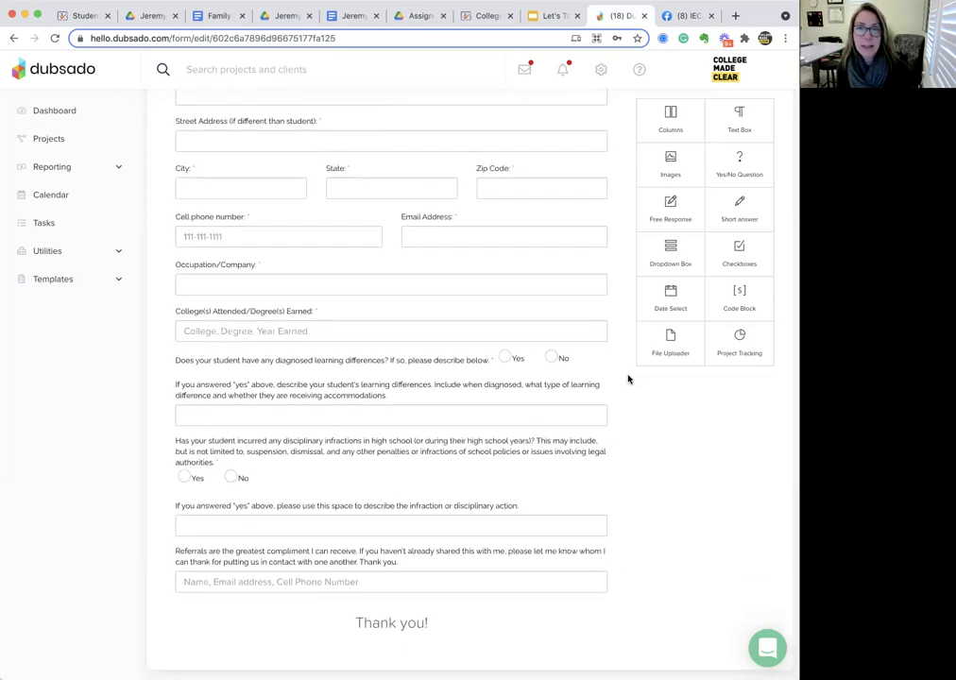
Scroll back to the top of the form and expand Templates in the sidebar
scroll(628, 379, "up", 8)
scroll(628, 379, "up", 2)
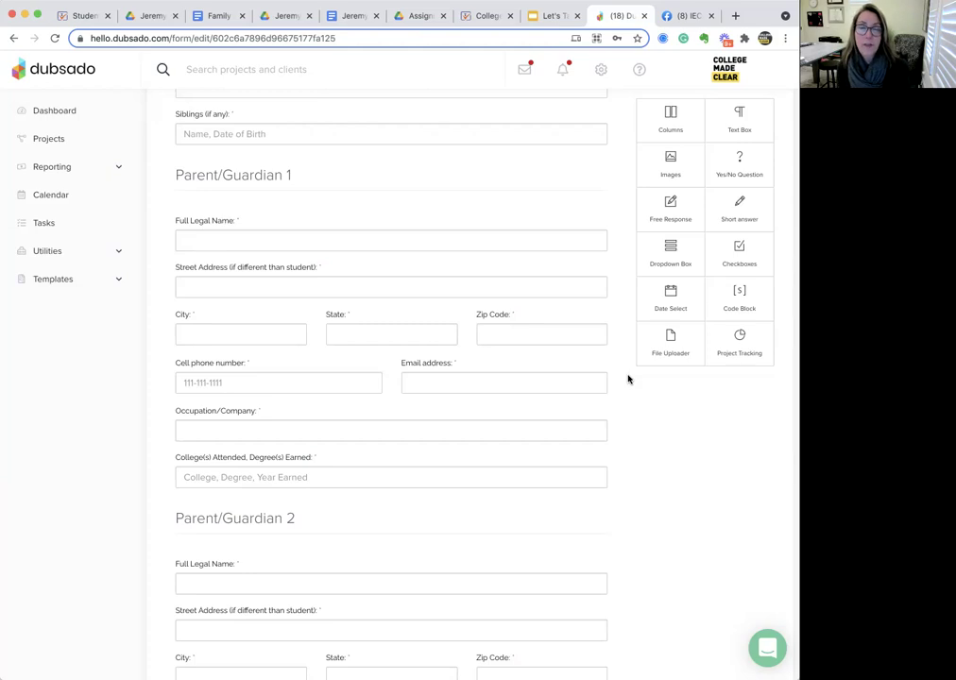
scroll(628, 379, "up", 5)
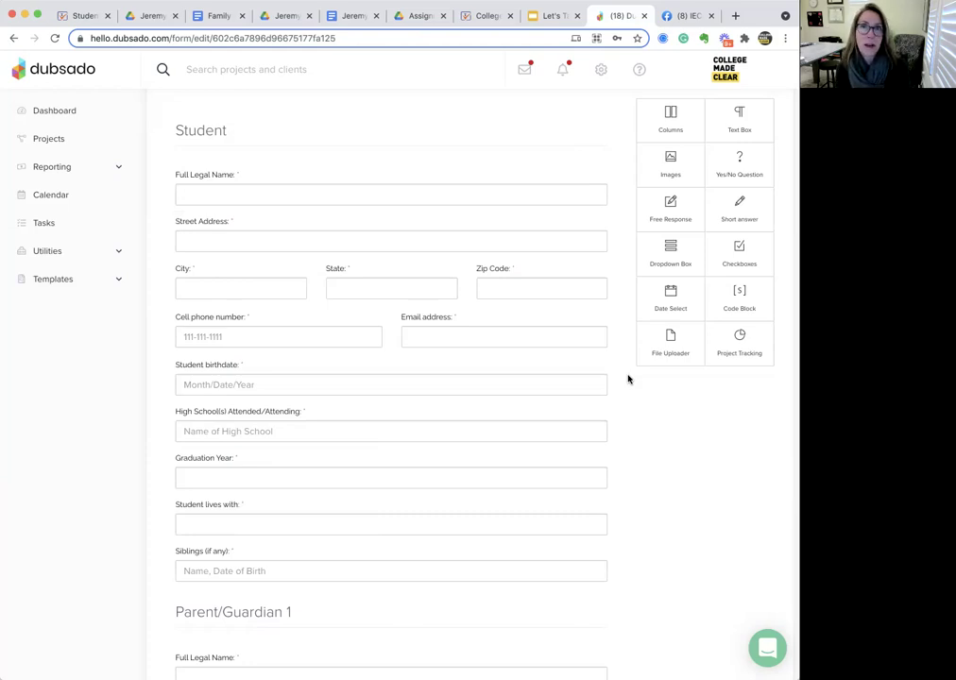
scroll(629, 379, "up", 4)
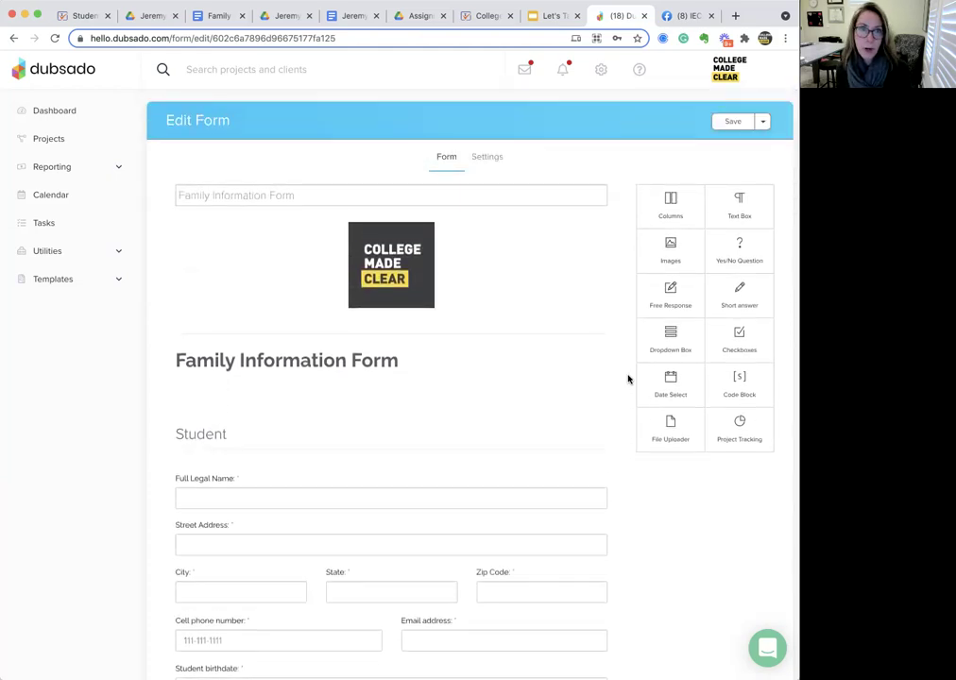
left_click(118, 281)
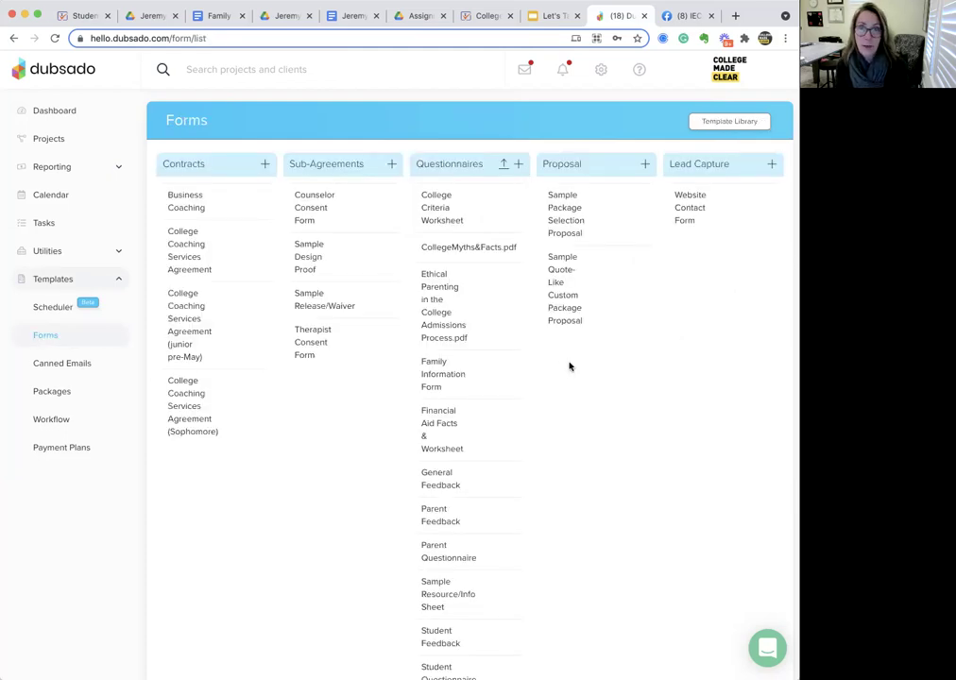
Return to the Forms list showing Financial Aid Facts & Worksheet, Parent Questionnaire and Student Feedback
mouse_move(468, 434)
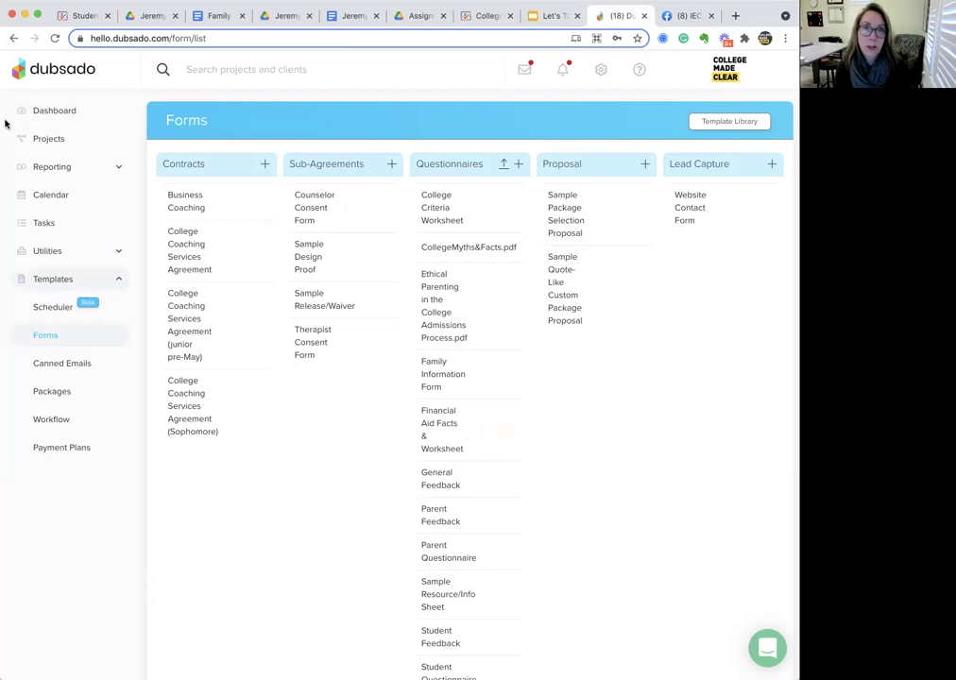
Go to the Dashboard showing 0 overdue invoices and no calendar events
left_click(43, 111)
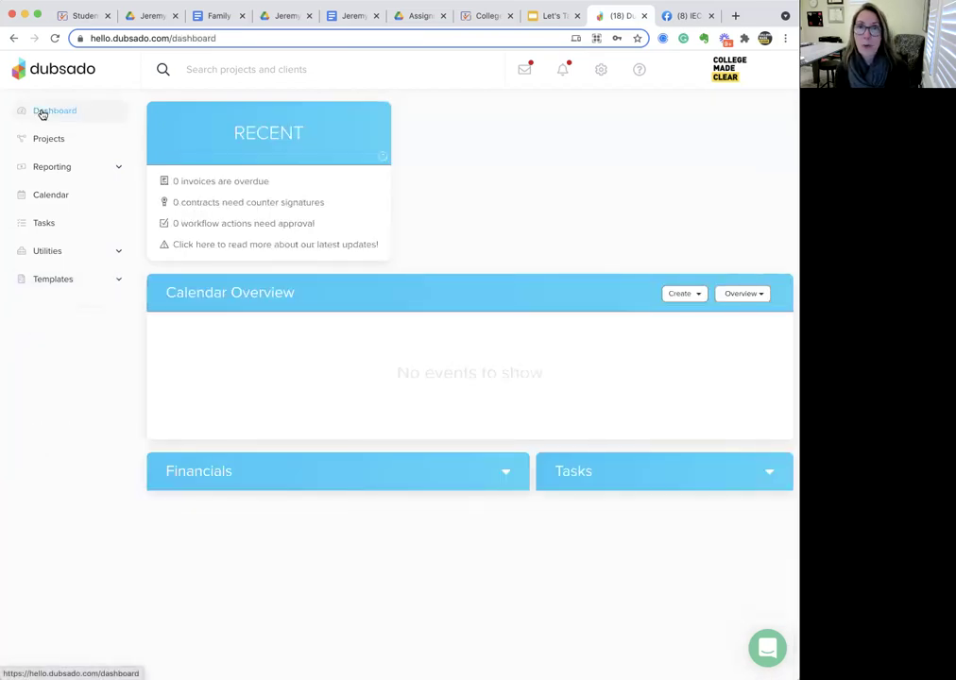